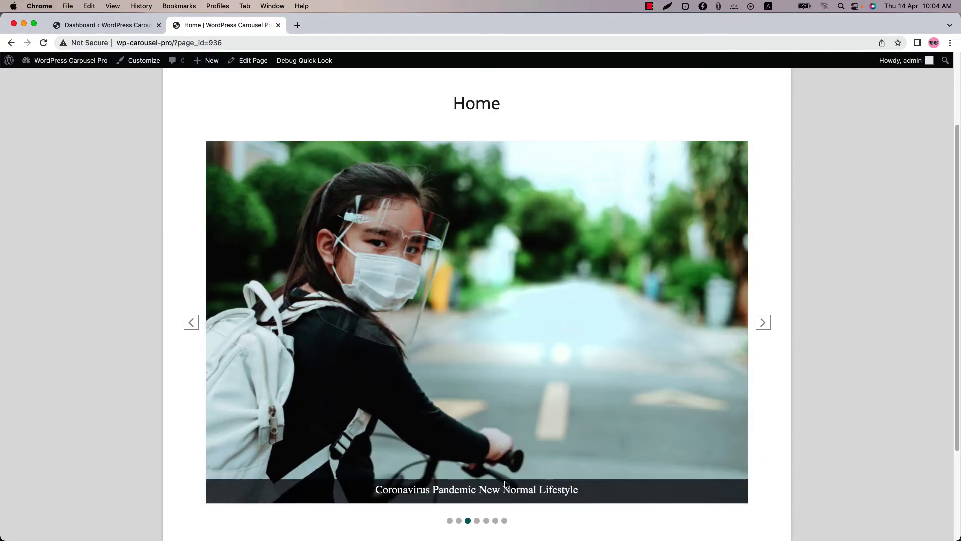
# - Switch to the site's WordPress admin dashboard
pyautogui.click(100, 26)
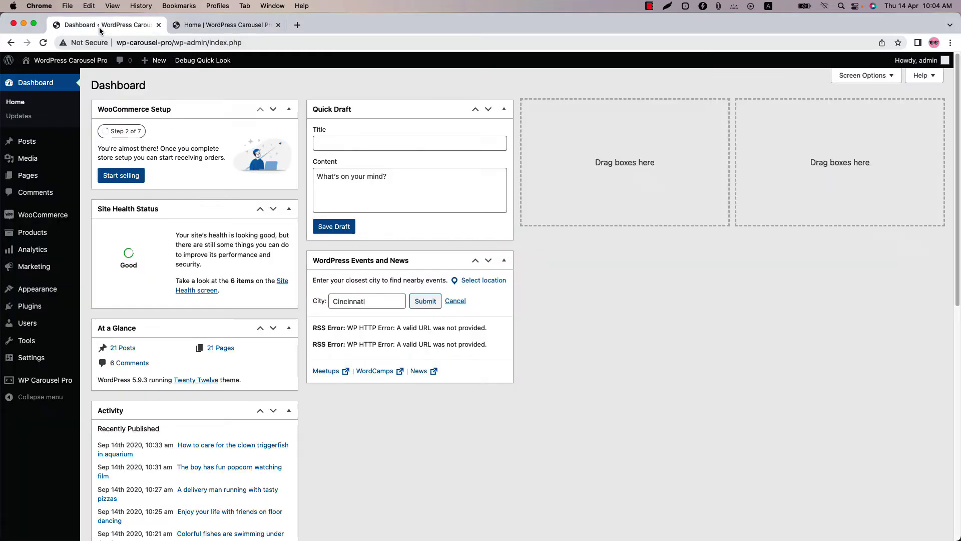
pyautogui.moveTo(44, 380)
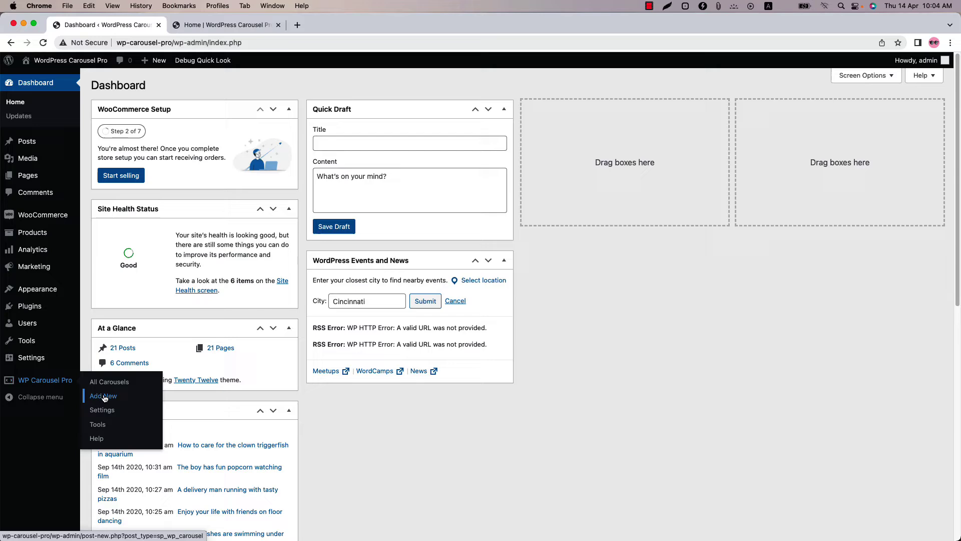
# - Start a new carousel from the All Carousels list
pyautogui.click(109, 382)
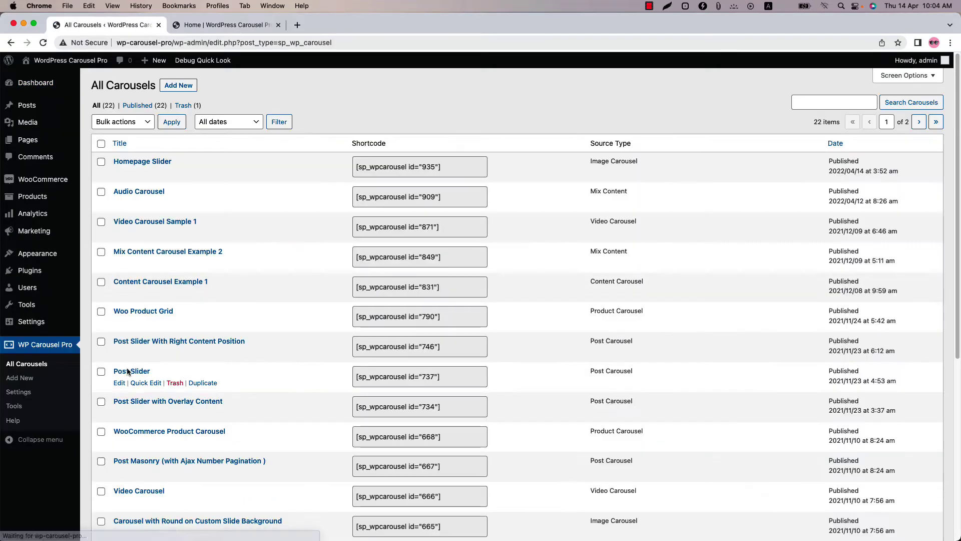
pyautogui.click(174, 86)
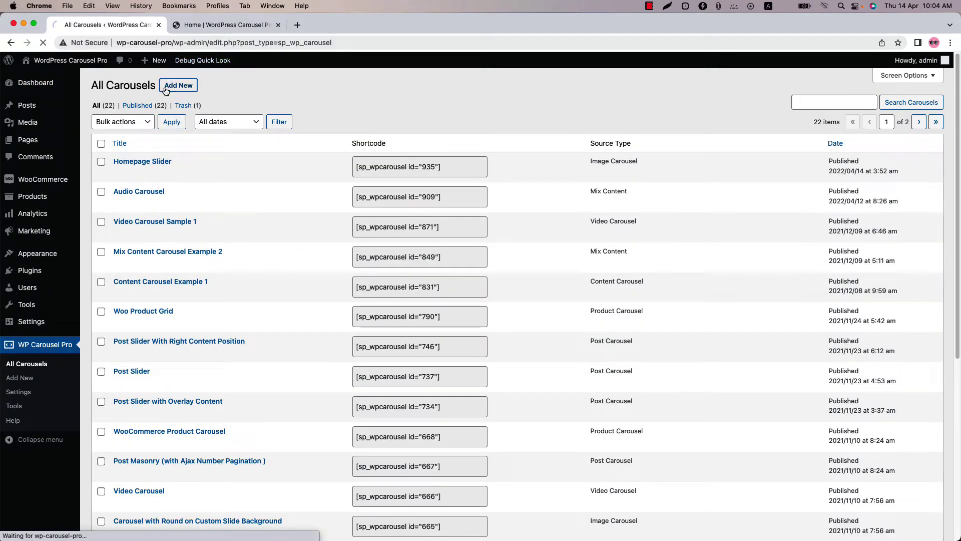
pyautogui.write('Image Slider')
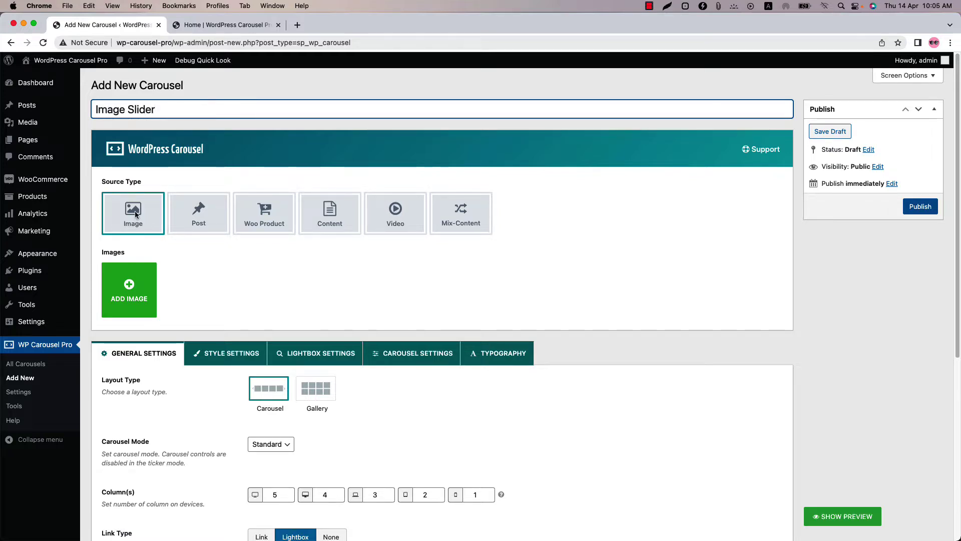
# - Pick seven media-library photos: burger, temperature check, bicycle girl, meeting room, children at laptop, homeschooling boy, palm beach
pyautogui.click(129, 287)
pyautogui.scroll(-5, 451, 300)
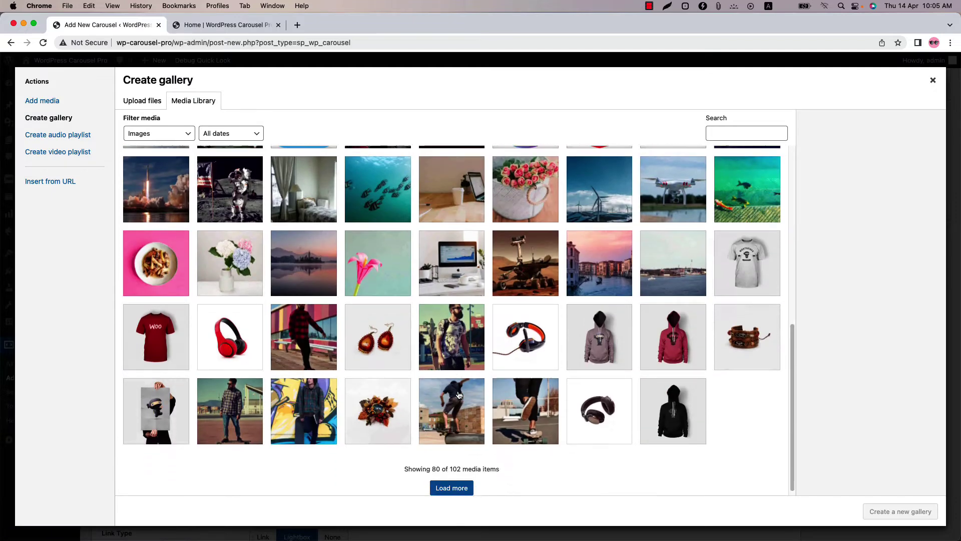
pyautogui.click(452, 482)
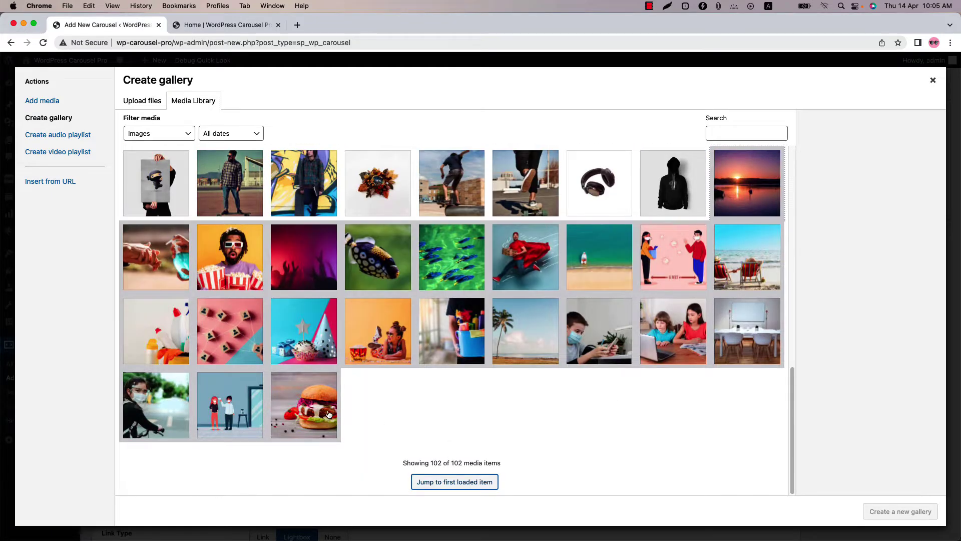
pyautogui.click(303, 405)
pyautogui.click(229, 404)
pyautogui.click(156, 404)
pyautogui.click(747, 330)
pyautogui.click(673, 330)
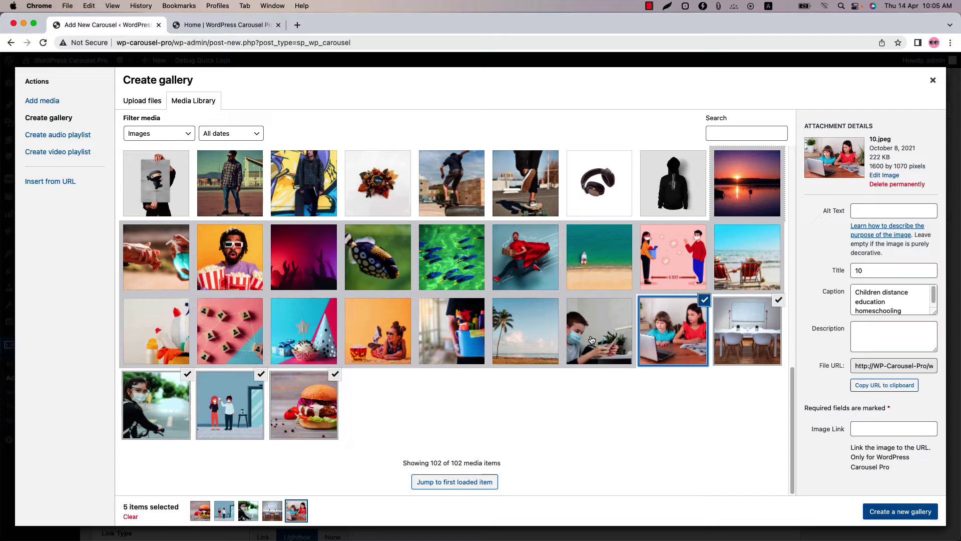
pyautogui.click(598, 331)
pyautogui.click(525, 331)
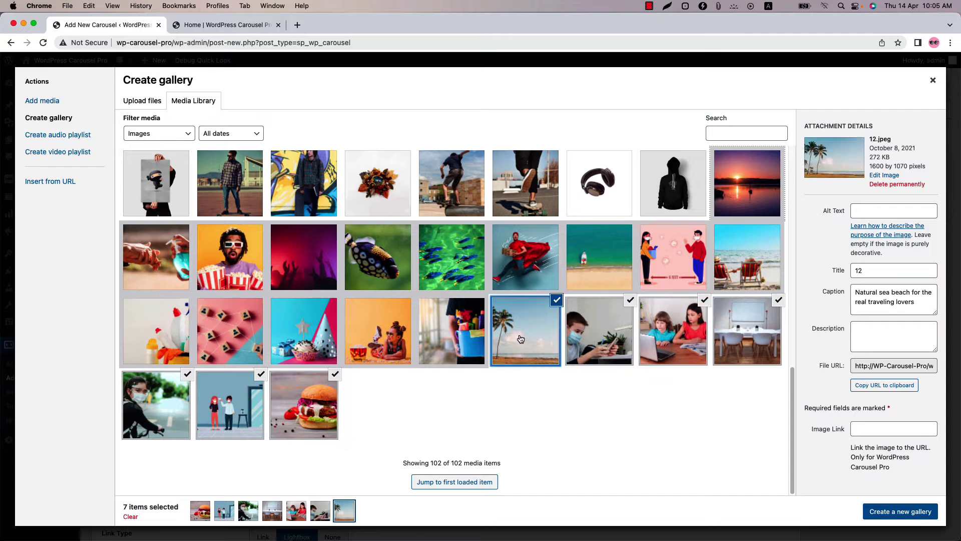
# - Create the gallery and paste a caption onto the homeschooling boy image
pyautogui.click(900, 511)
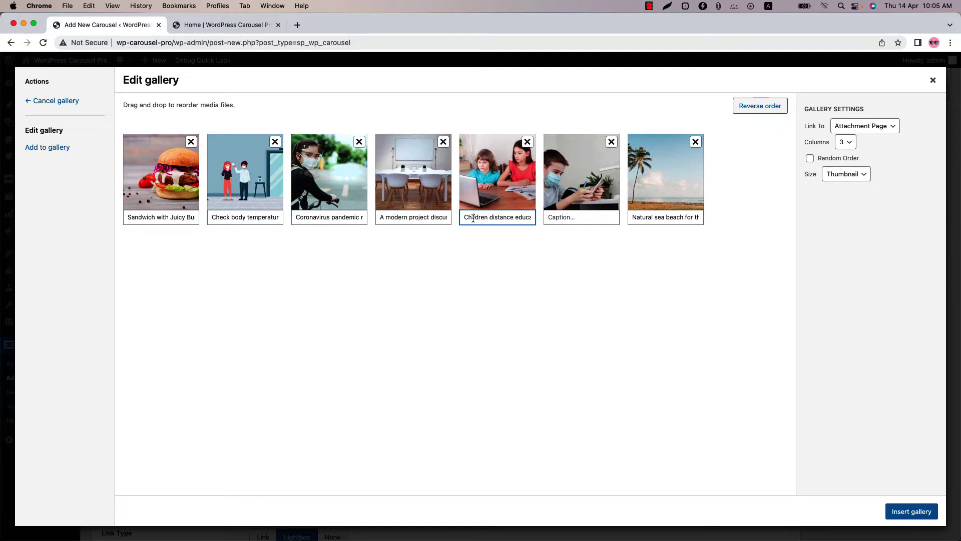
pyautogui.click(572, 218)
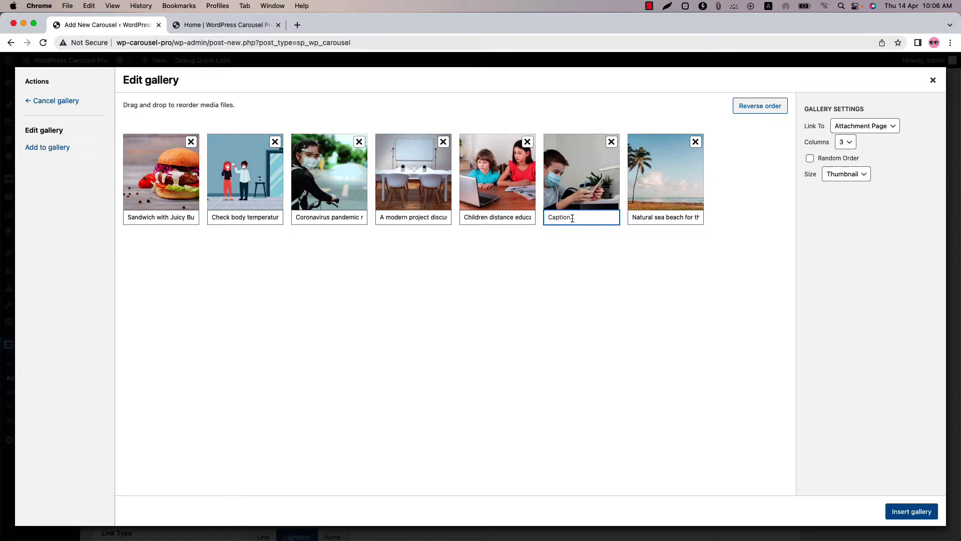
pyautogui.click(570, 189)
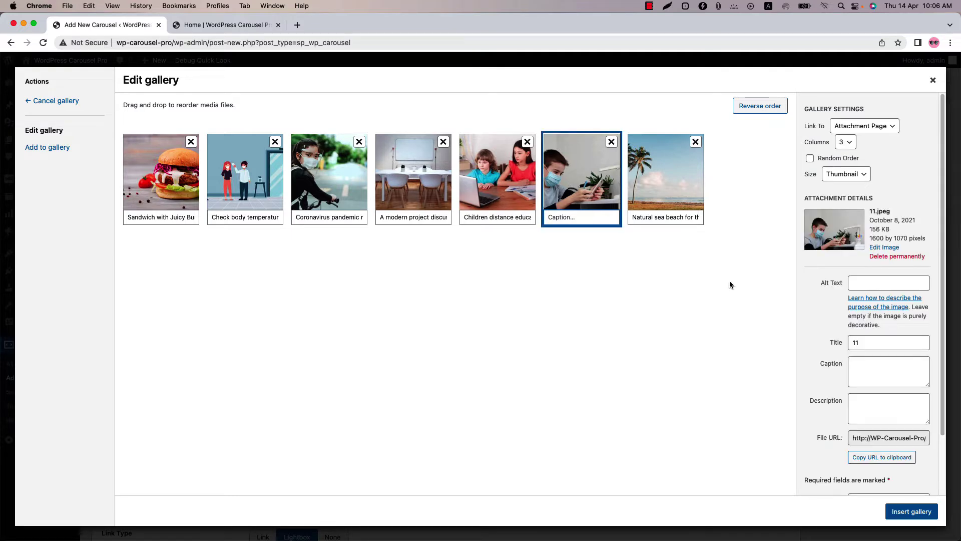
pyautogui.click(876, 370)
pyautogui.click(873, 405)
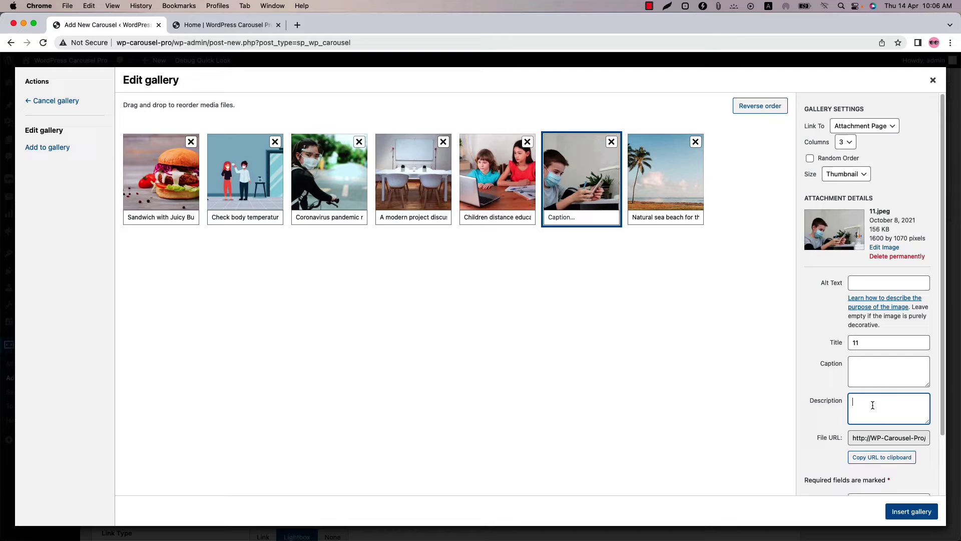
pyautogui.click(861, 374)
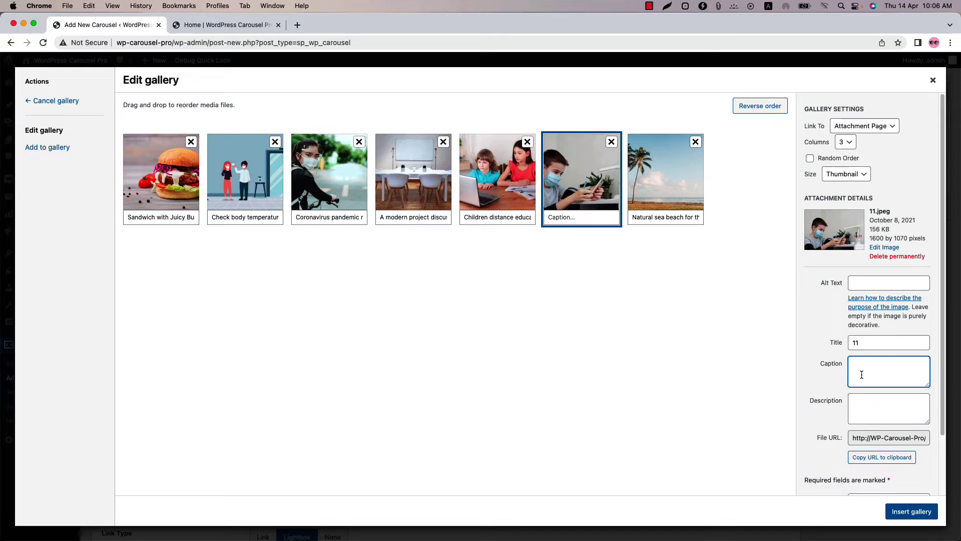
pyautogui.write('Boy homeschooling with smartphone at home')
pyautogui.click(785, 450)
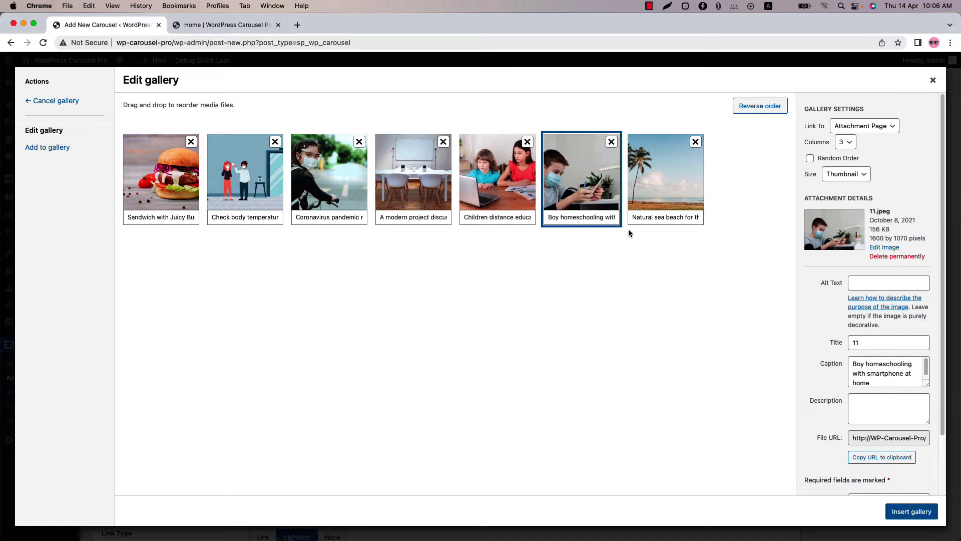
# - Move the homeschooling boy image to first place and remove the meeting-room photo
pyautogui.moveTo(567, 185); pyautogui.dragTo(161, 185)
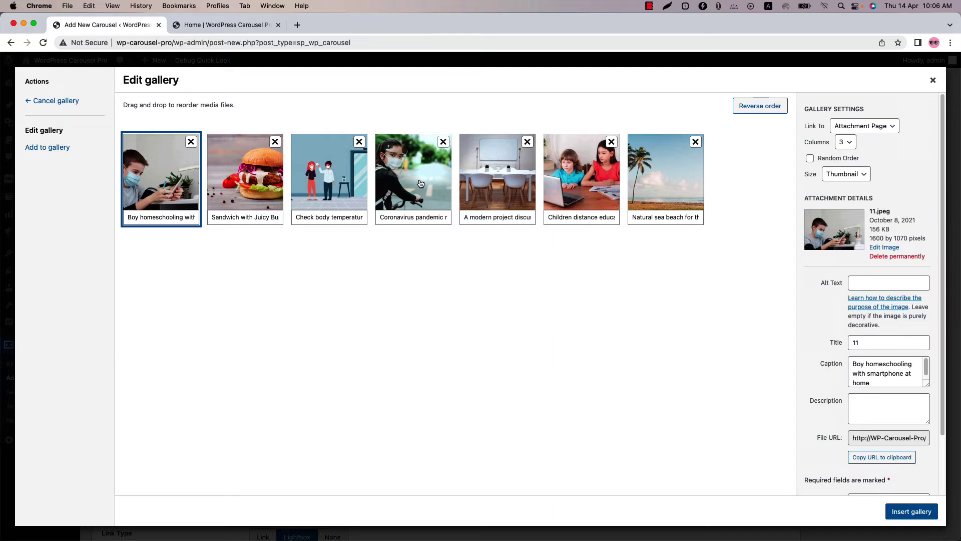
pyautogui.click(528, 141)
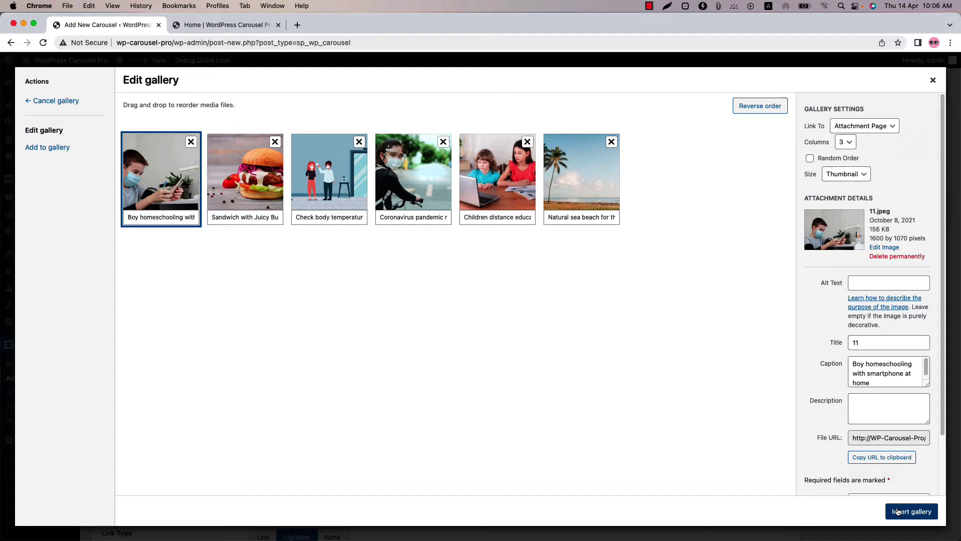
# - Insert the gallery into the carousel and set every device's column count to 1
pyautogui.click(912, 511)
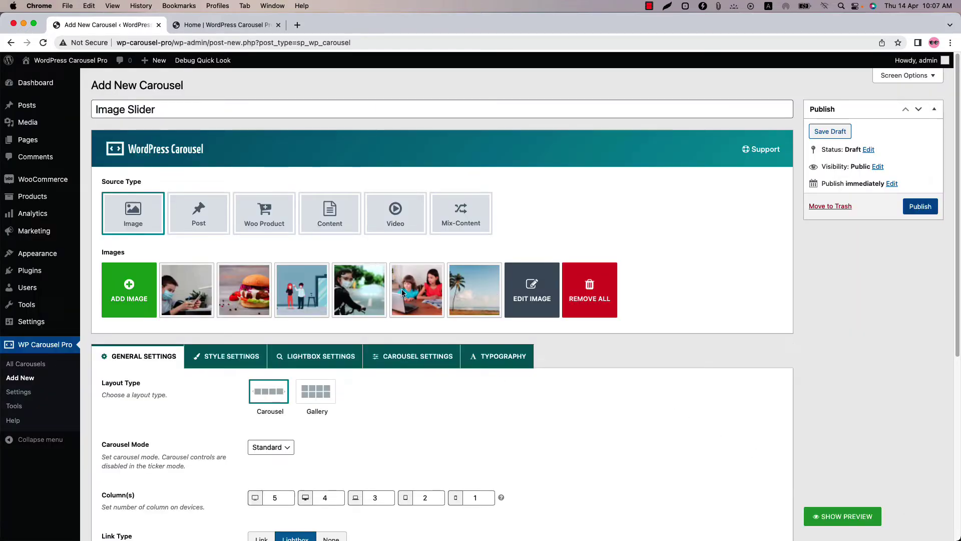
pyautogui.scroll(-2, 402, 289)
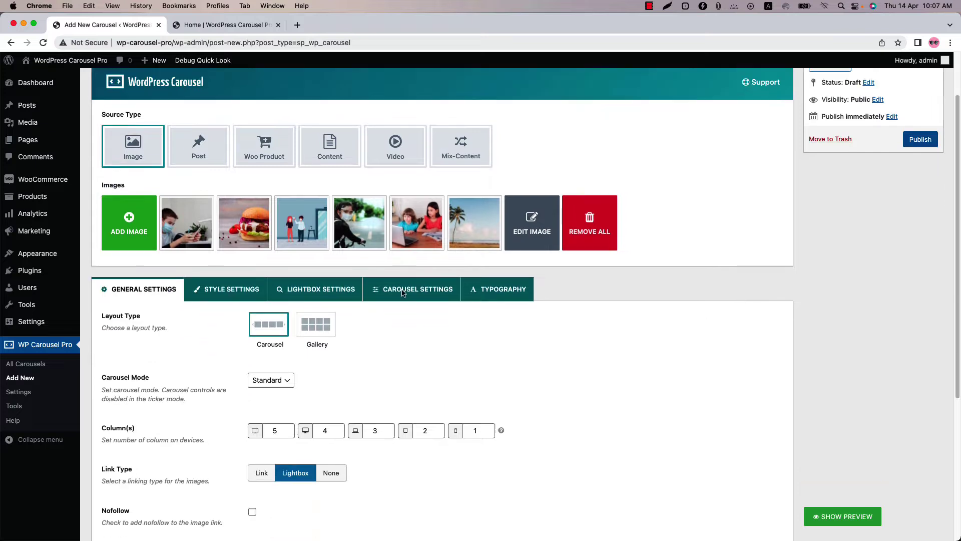
pyautogui.scroll(-2, 401, 289)
pyautogui.scroll(-1, 402, 290)
pyautogui.click(291, 350)
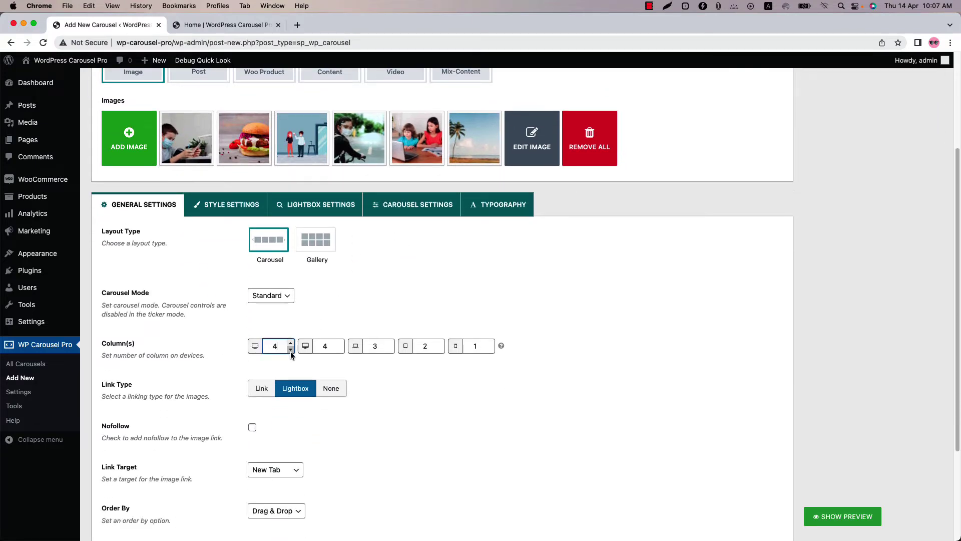
pyautogui.doubleClick(274, 345)
pyautogui.write('1')
pyautogui.doubleClick(324, 345)
pyautogui.write('1')
pyautogui.doubleClick(374, 345)
pyautogui.write('1')
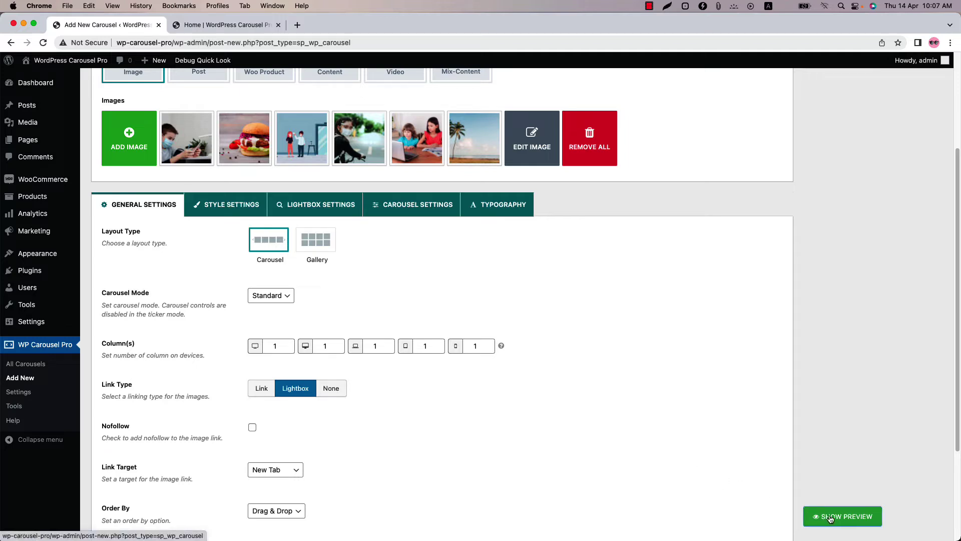
# - Show the live preview of the one-slide-wide carousel
pyautogui.click(843, 516)
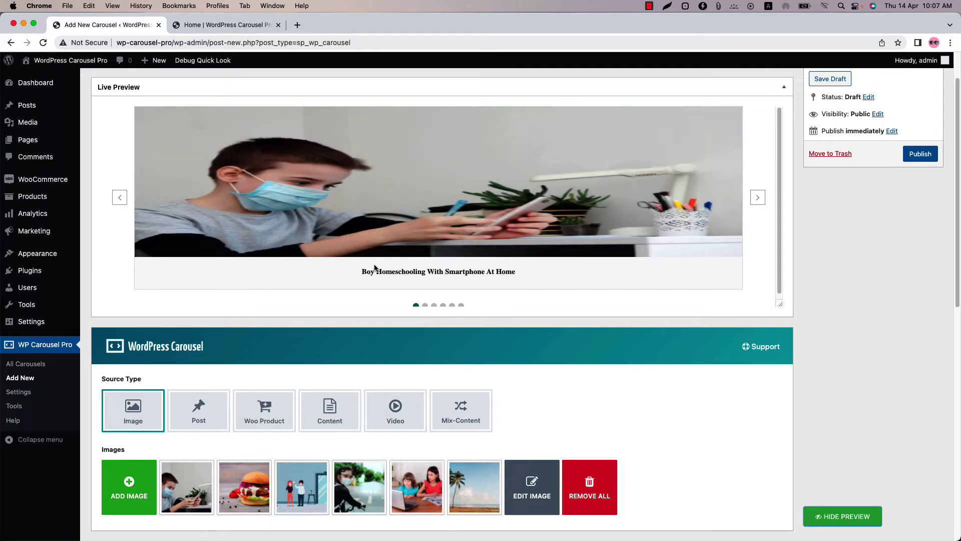
pyautogui.scroll(-5, 374, 267)
pyautogui.scroll(-5, 331, 346)
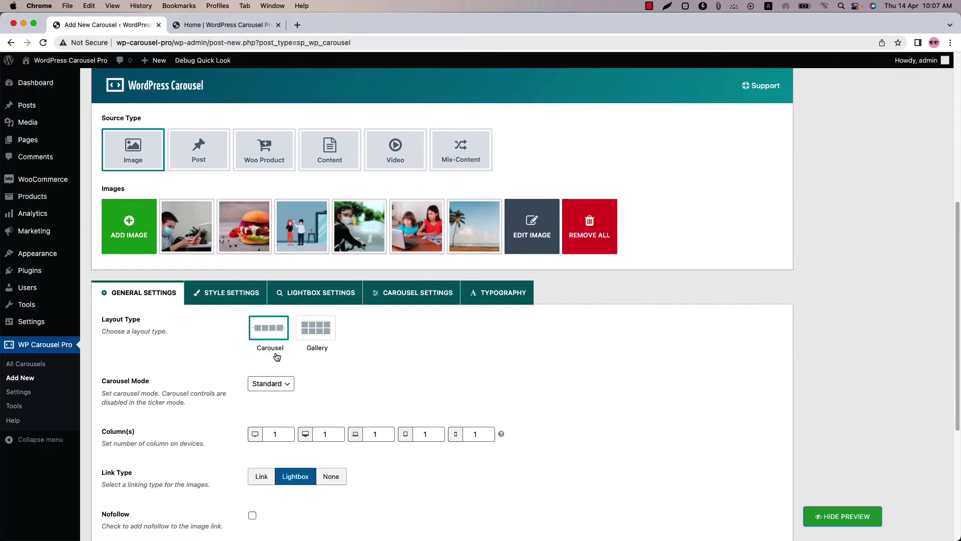
# - Change the large-screen image height from 300 to 800 px in Style Settings
pyautogui.click(232, 292)
pyautogui.scroll(-5, 281, 350)
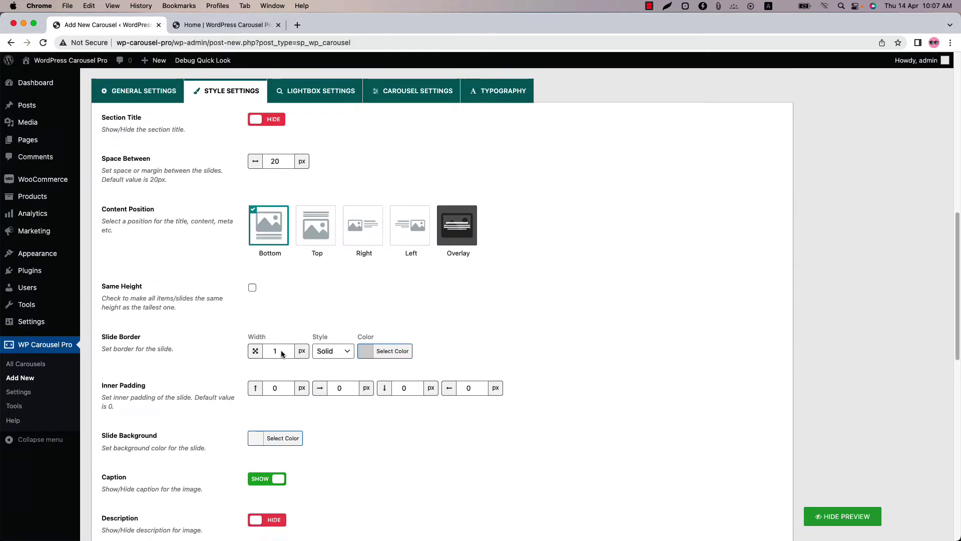
pyautogui.scroll(-3, 282, 350)
pyautogui.scroll(-3, 281, 350)
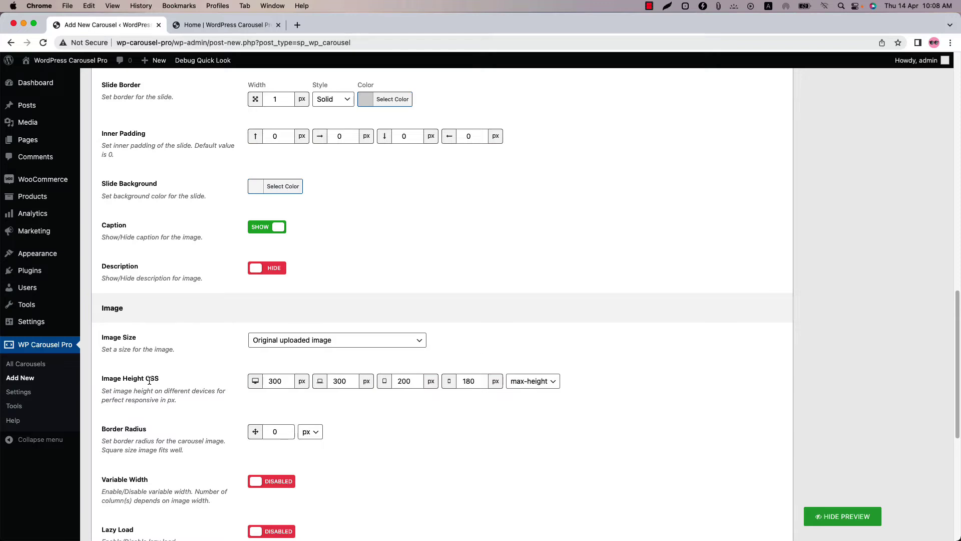
pyautogui.moveTo(276, 381)
pyautogui.doubleClick(274, 382)
pyautogui.press('BackSpace')
# - Refresh the live preview and drag its panel taller to show the full-height slides
pyautogui.click(841, 516)
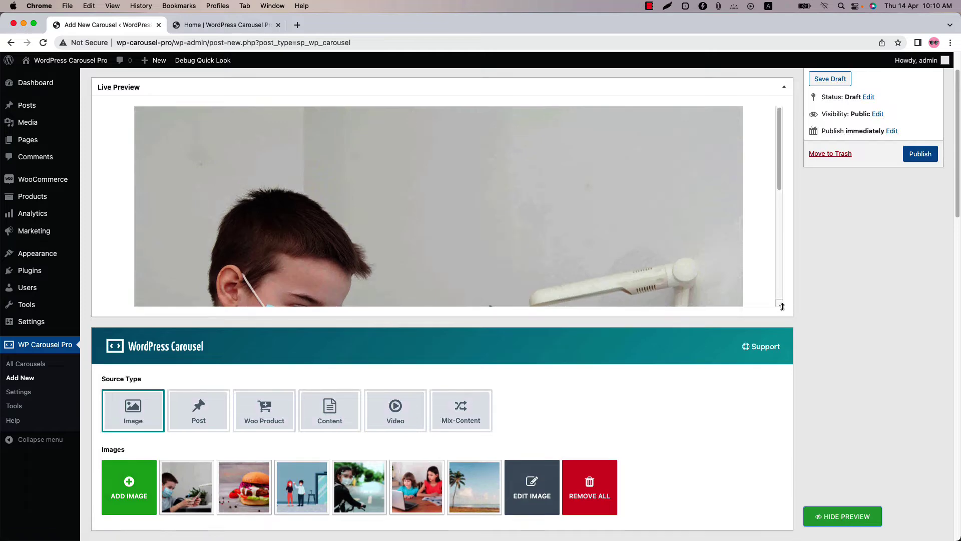
pyautogui.moveTo(782, 306); pyautogui.dragTo(782, 530)
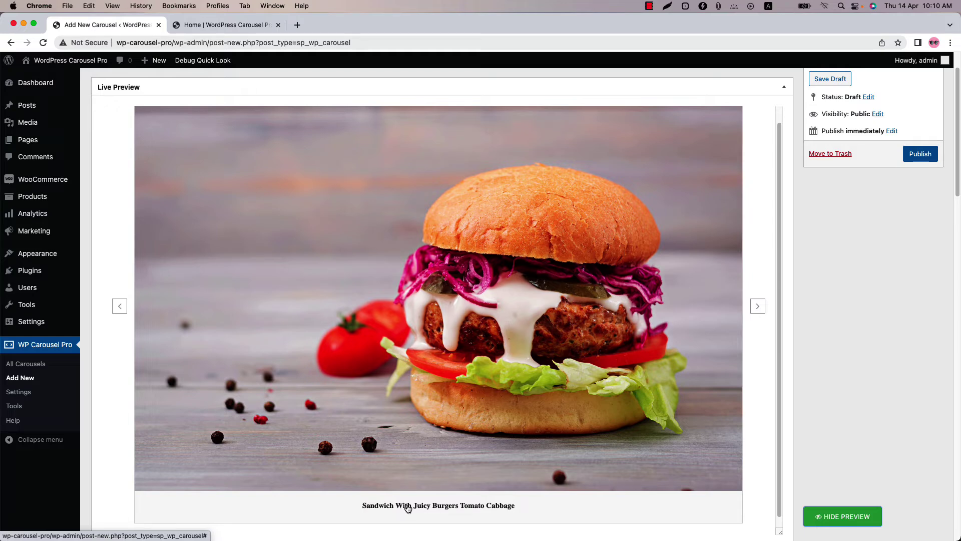
pyautogui.scroll(-2, 410, 508)
pyautogui.scroll(-8, 406, 507)
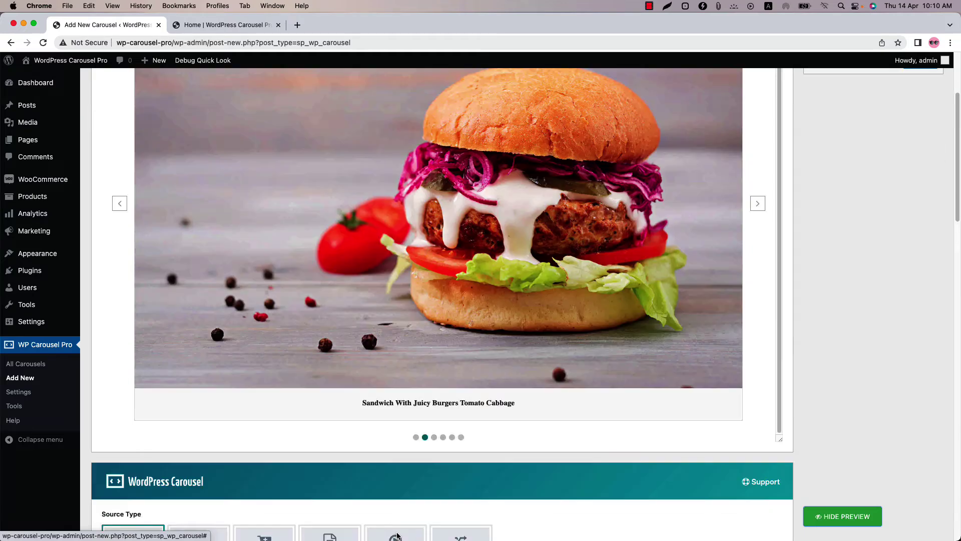
pyautogui.scroll(-3, 403, 508)
pyautogui.scroll(-3, 403, 508)
# - Raise the caption font size from 15 to 22 px and refresh the preview
pyautogui.click(498, 342)
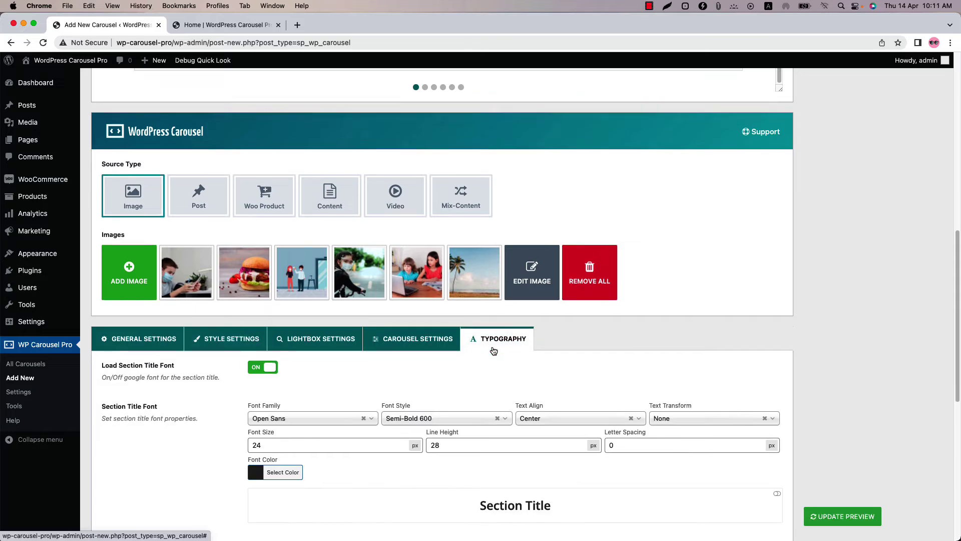
pyautogui.scroll(-8, 376, 376)
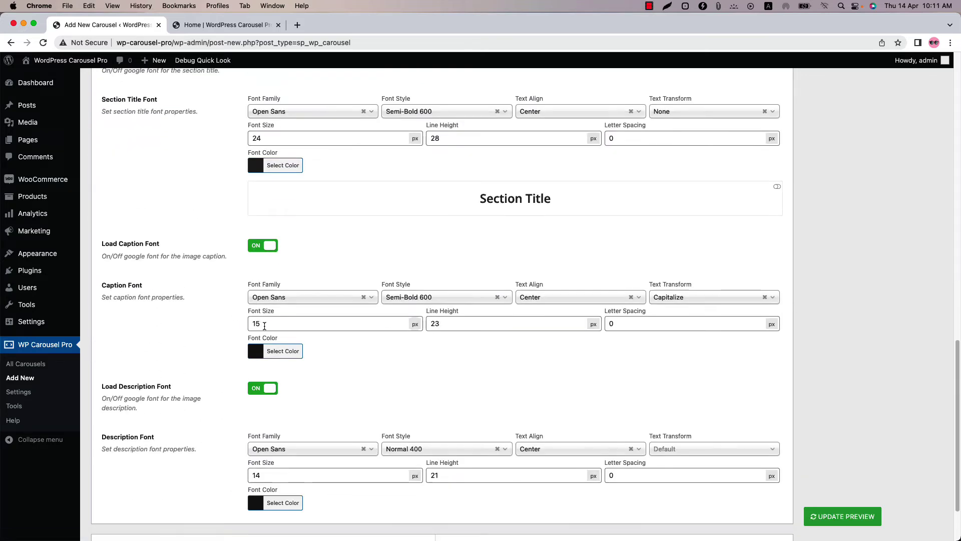
pyautogui.moveTo(265, 324); pyautogui.dragTo(246, 330)
pyautogui.write('22')
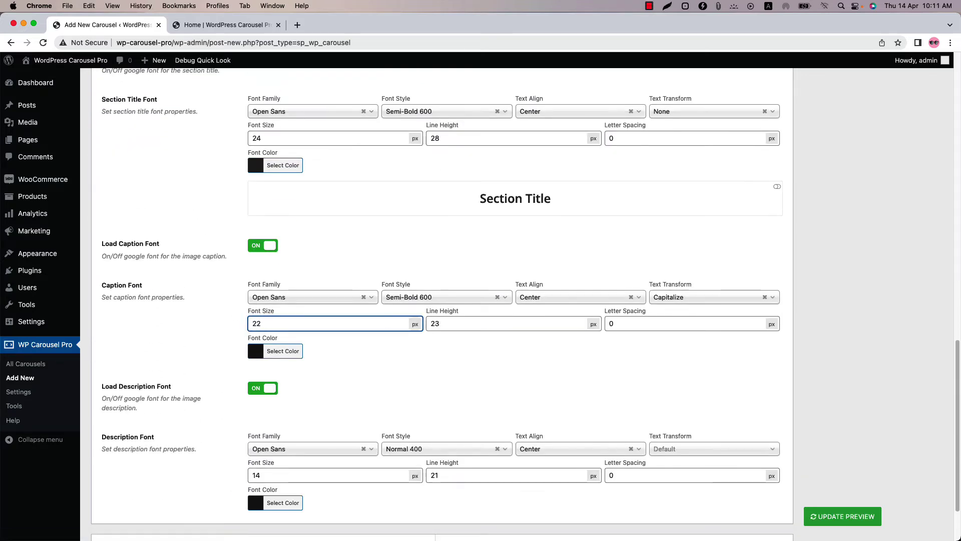
pyautogui.click(843, 516)
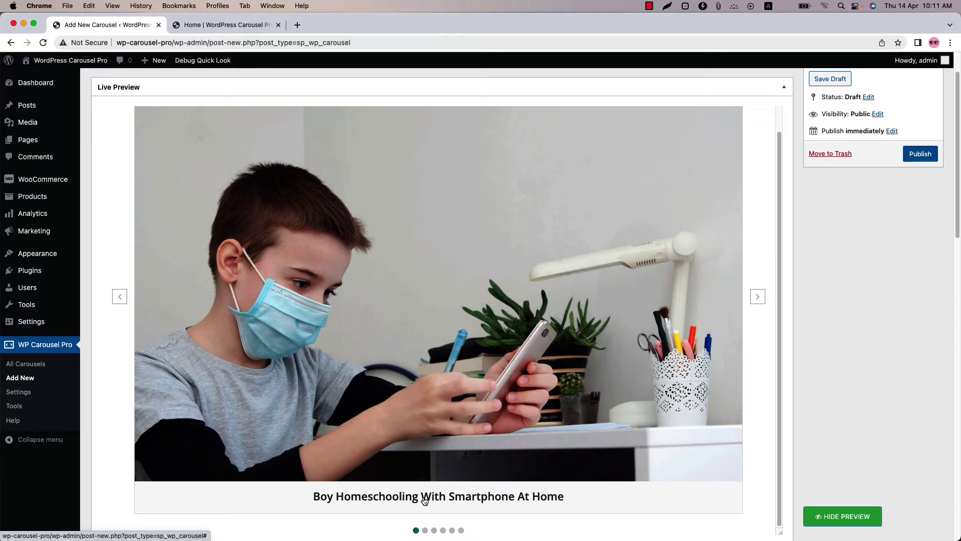
pyautogui.scroll(-5, 422, 501)
pyautogui.scroll(-2, 423, 451)
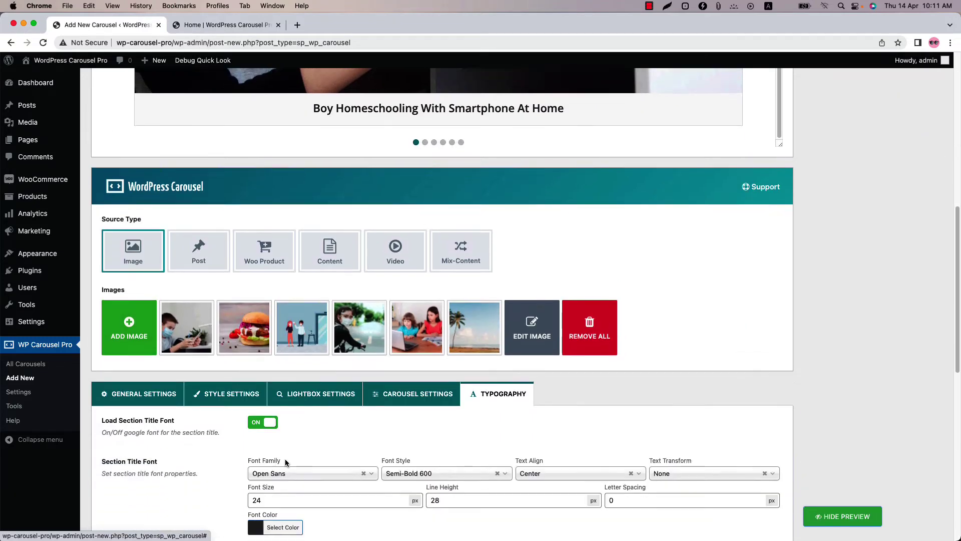
# - Set the content position to Overlay so captions sit over the dimmed slide, and refresh the preview
pyautogui.click(231, 393)
pyautogui.scroll(-3, 233, 403)
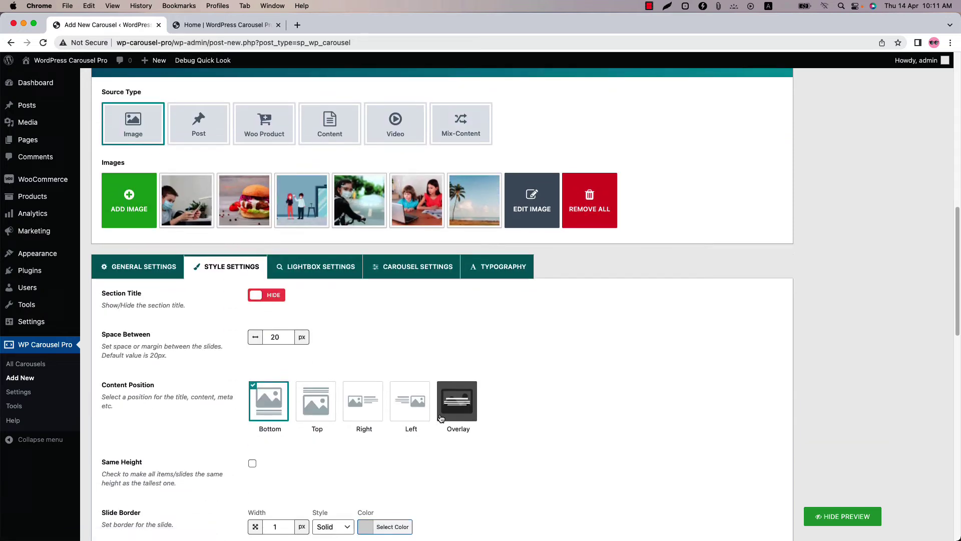
pyautogui.click(460, 410)
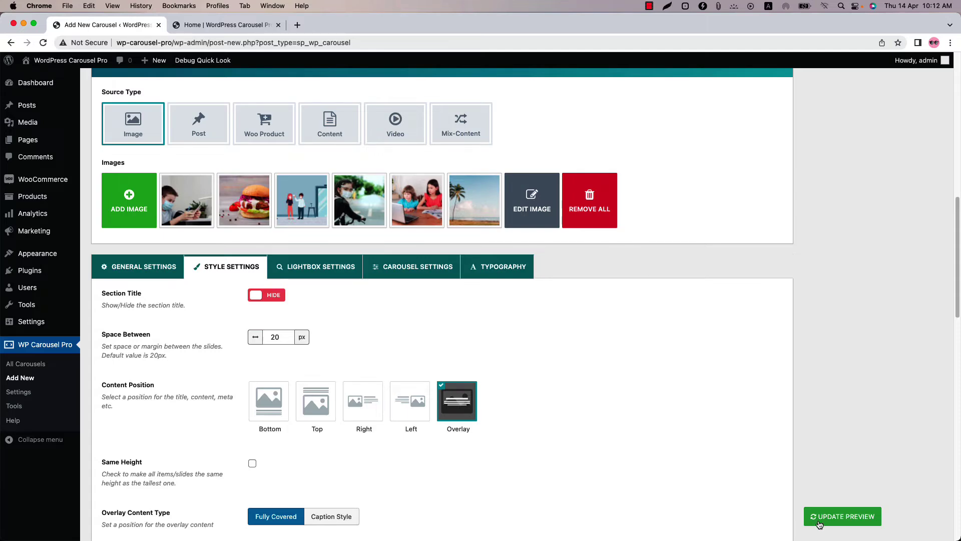
pyautogui.click(842, 516)
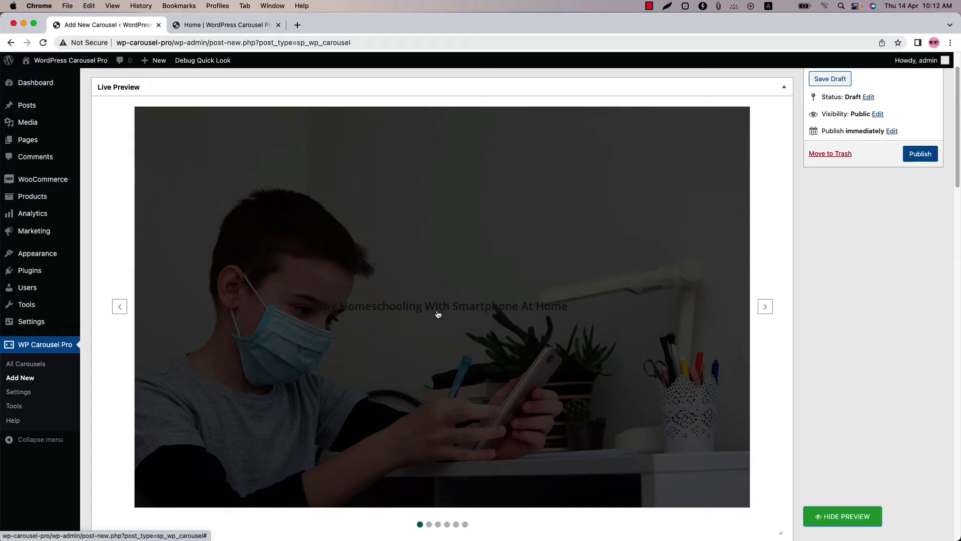
pyautogui.scroll(-5, 437, 313)
pyautogui.scroll(-5, 451, 361)
# - Make the caption font colour white in Typography and refresh the preview
pyautogui.click(491, 249)
pyautogui.scroll(-5, 491, 249)
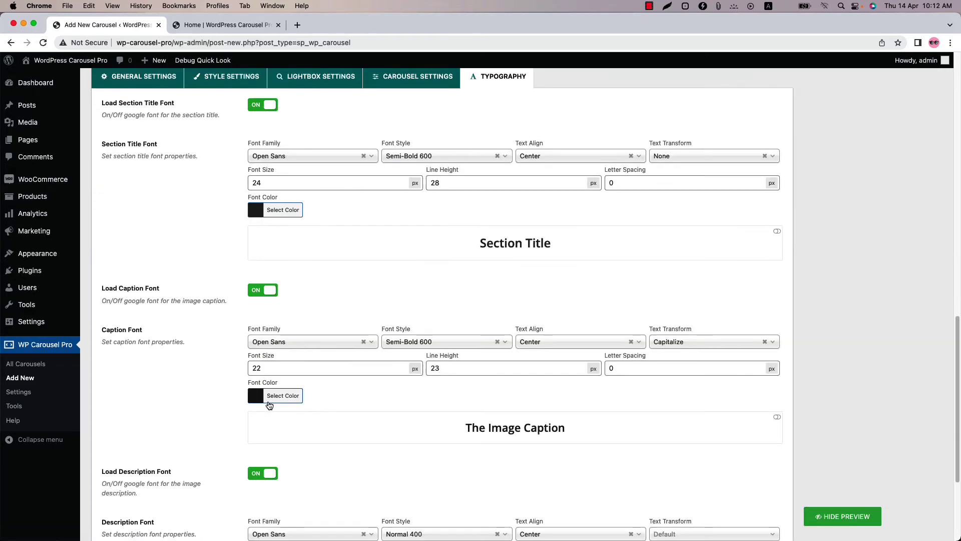
pyautogui.click(282, 395)
pyautogui.click(269, 511)
pyautogui.click(842, 516)
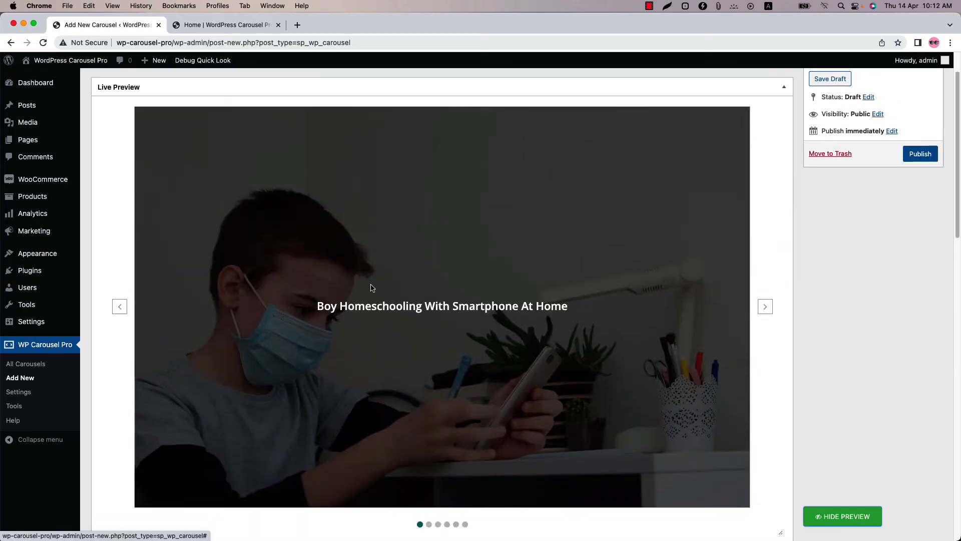
pyautogui.scroll(-10, 384, 311)
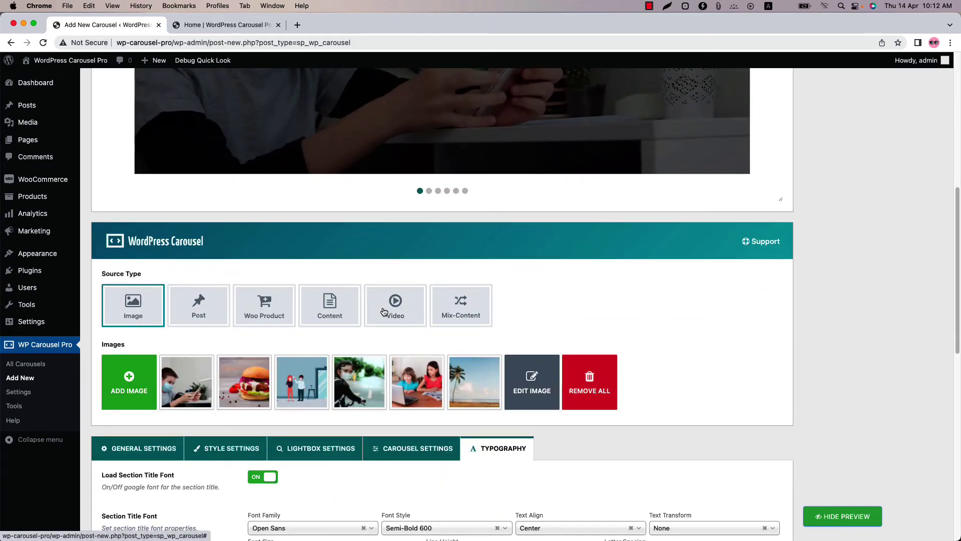
pyautogui.scroll(-5, 384, 311)
# - In Style Settings, switch Overlay Content Type to Caption Style and refresh the preview
pyautogui.click(230, 111)
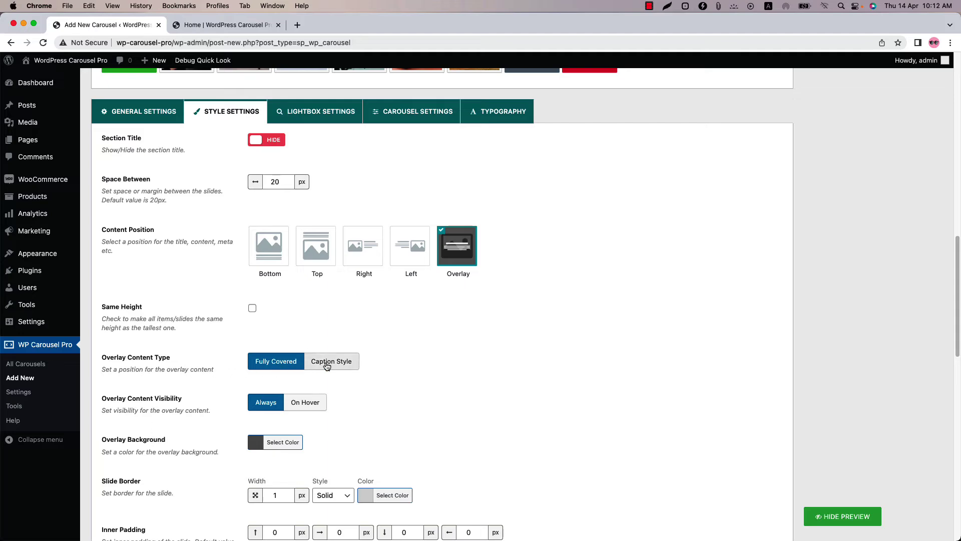
pyautogui.click(331, 362)
pyautogui.click(827, 519)
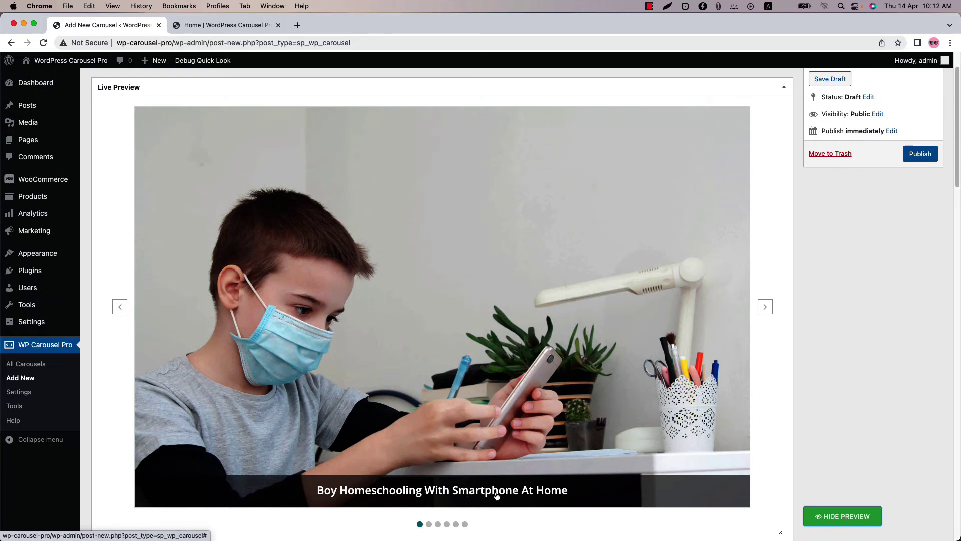
pyautogui.scroll(-10, 534, 495)
pyautogui.scroll(-5, 504, 471)
pyautogui.scroll(-1, 504, 472)
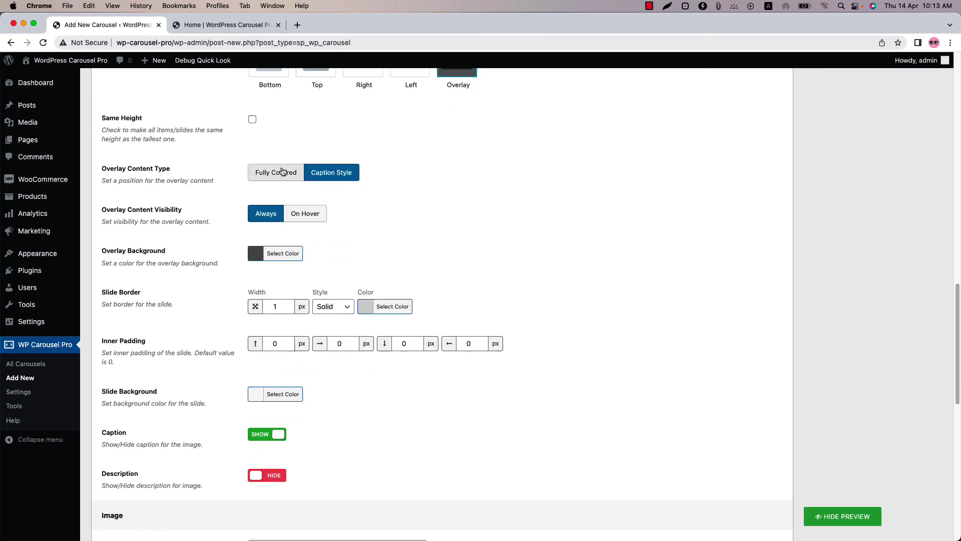
# - Set overlay to Fully Covered, visible On Hover, refresh the preview and advance a slide
pyautogui.click(276, 173)
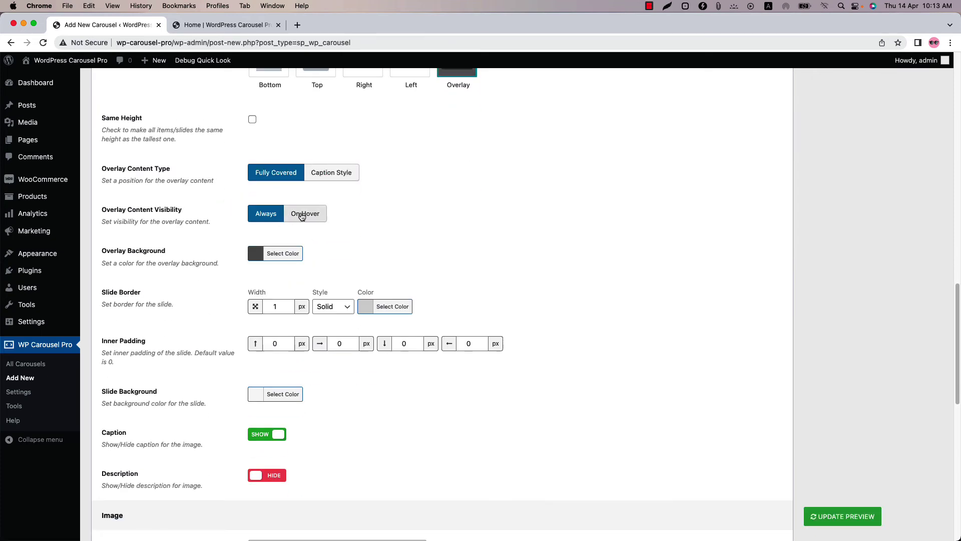
pyautogui.click(305, 213)
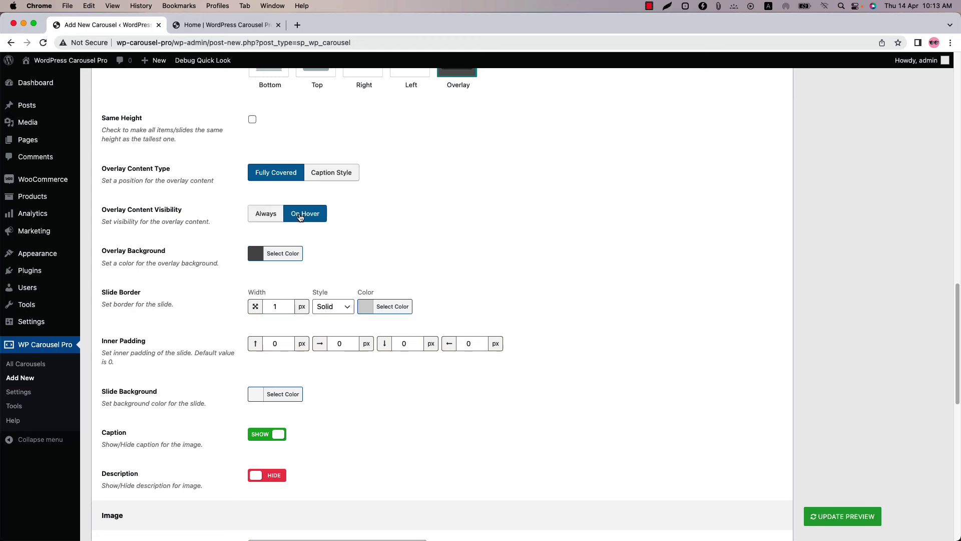
pyautogui.click(843, 517)
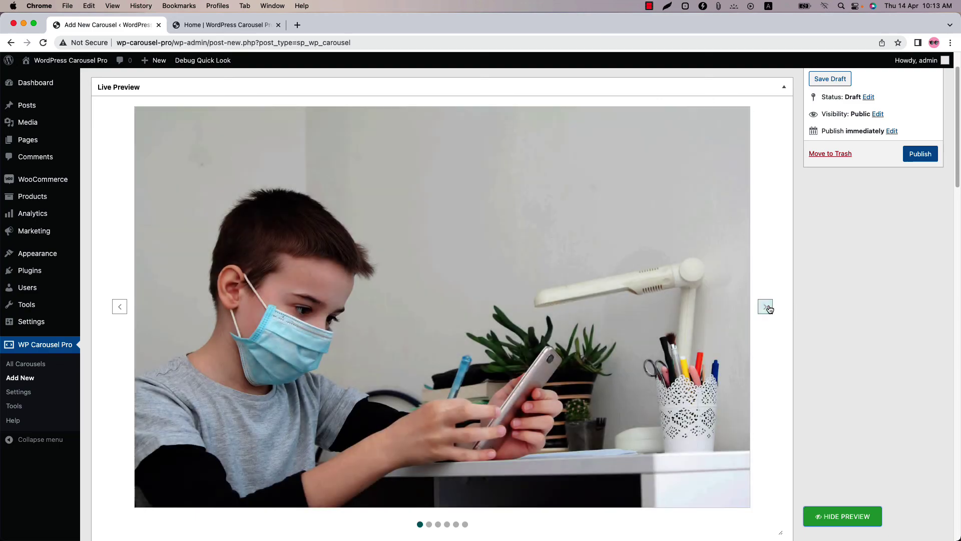
pyautogui.click(764, 307)
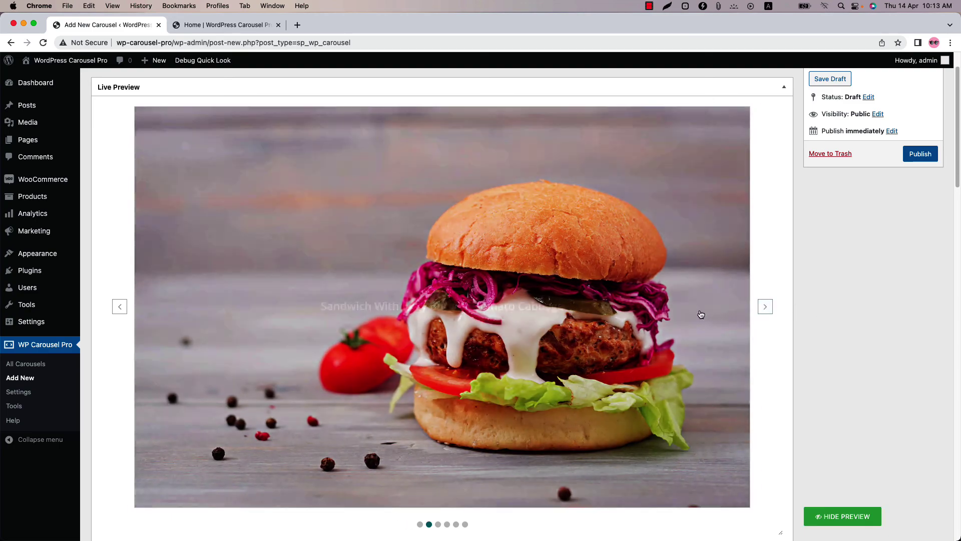
pyautogui.scroll(-5, 822, 322)
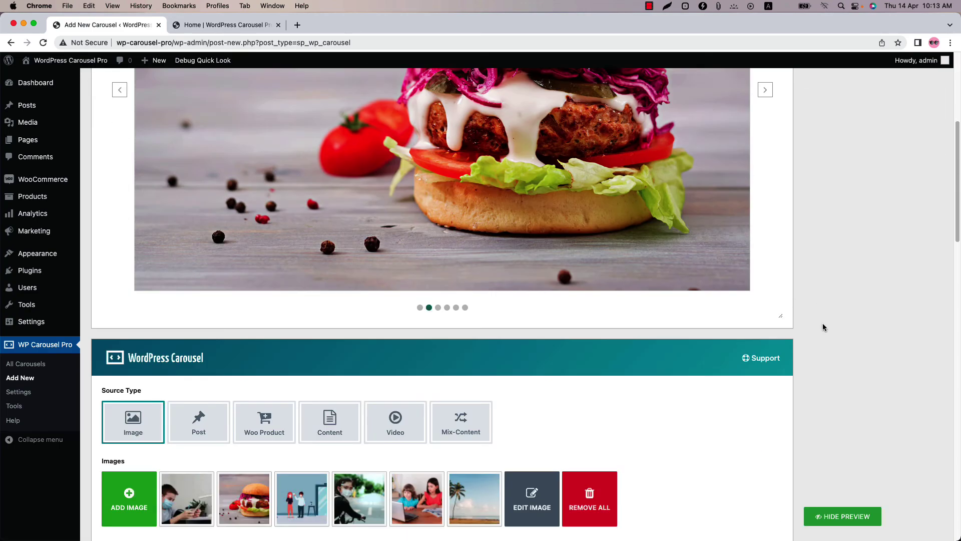
pyautogui.scroll(-5, 823, 323)
pyautogui.scroll(-2, 698, 334)
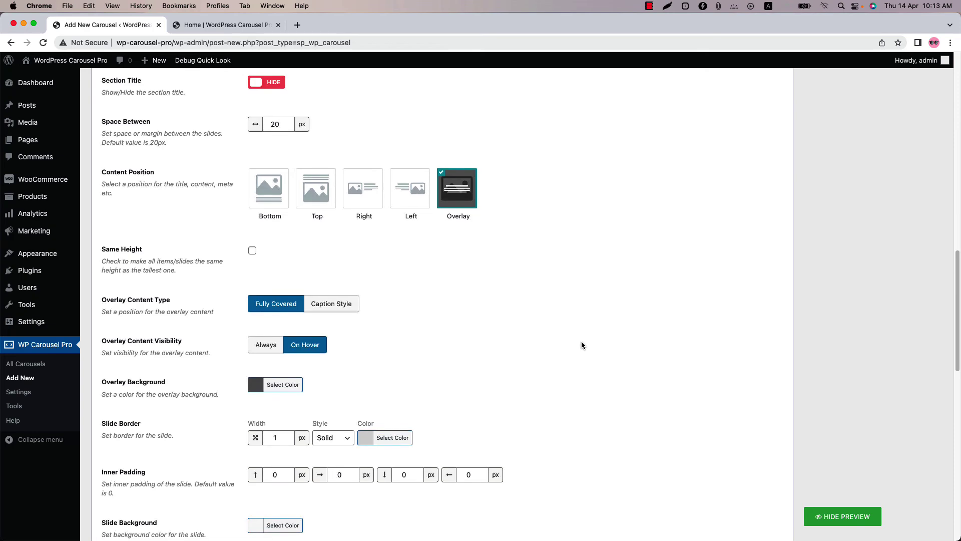
pyautogui.scroll(-5, 581, 341)
pyautogui.scroll(-2, 582, 341)
pyautogui.scroll(-1, 581, 341)
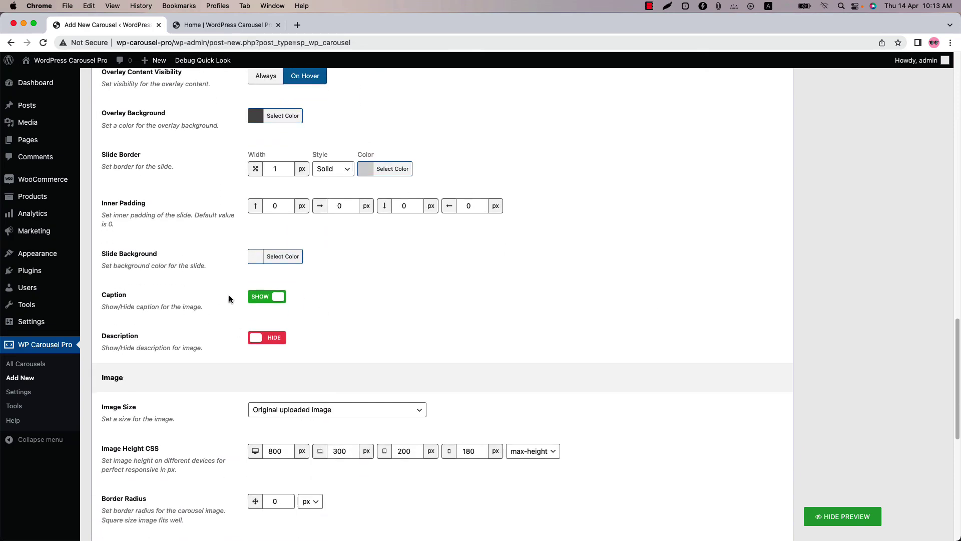
pyautogui.scroll(10, 849, 326)
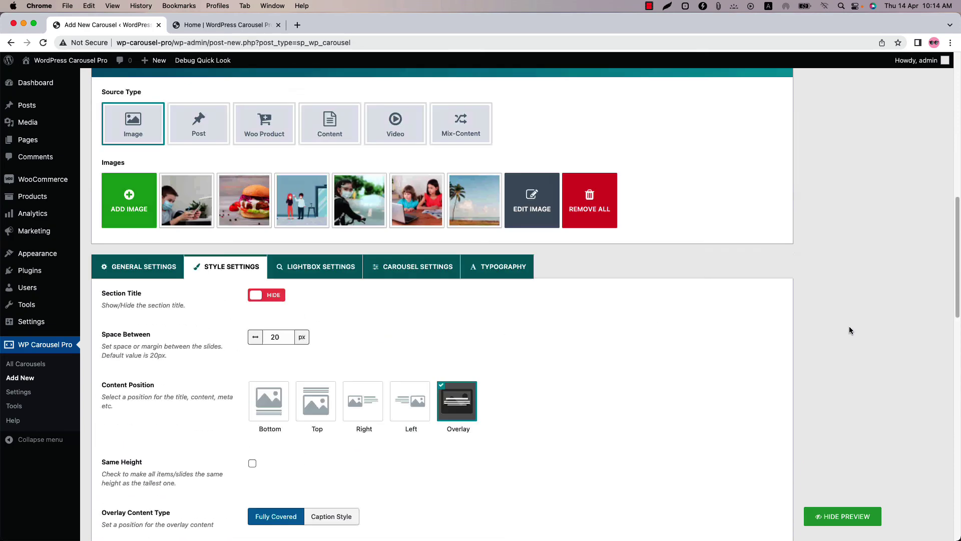
pyautogui.scroll(10, 849, 326)
# - Publish the Image Slider carousel and move to the Add New Page editor
pyautogui.click(921, 206)
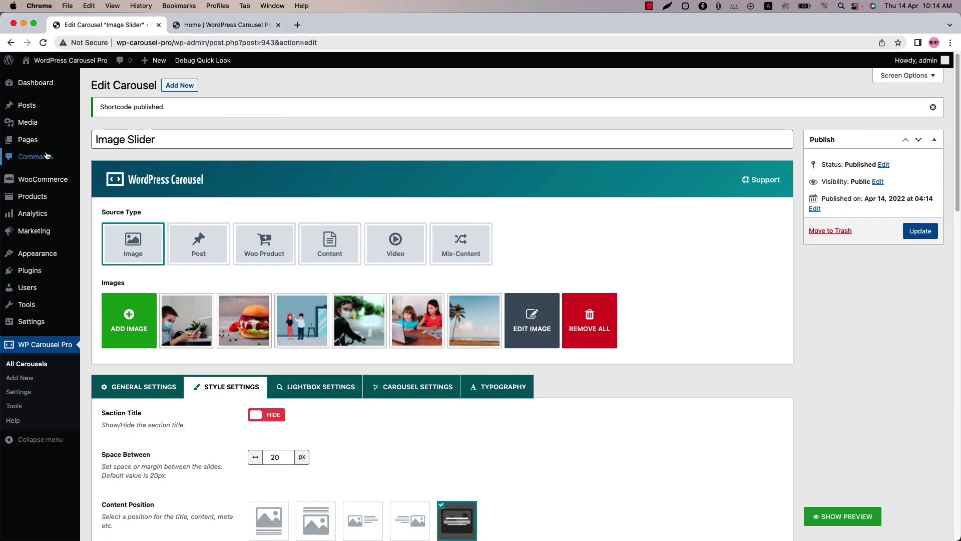
pyautogui.click(198, 25)
# - Add a WP Carousel Pro block showing Image Slider #(943) and publish the page
pyautogui.click(50, 67)
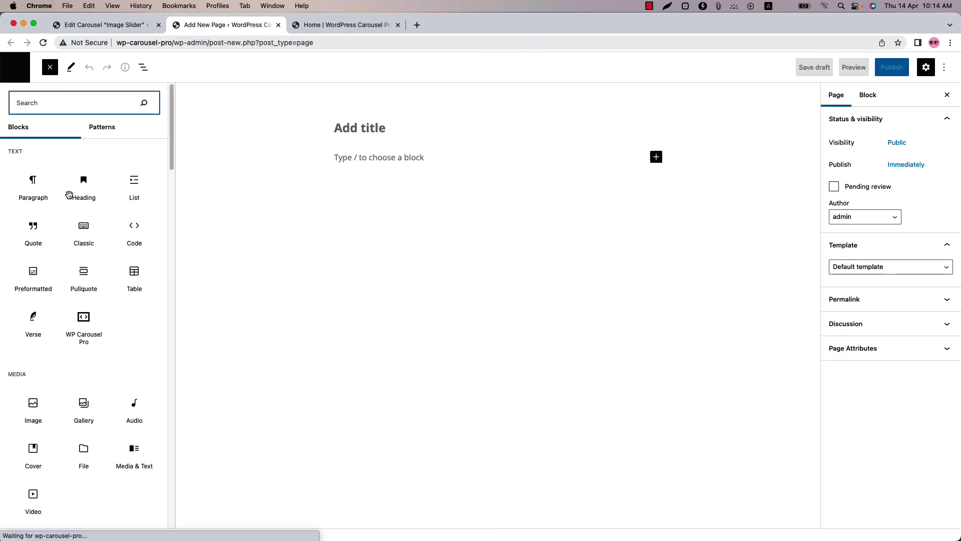
pyautogui.click(83, 323)
pyautogui.click(357, 218)
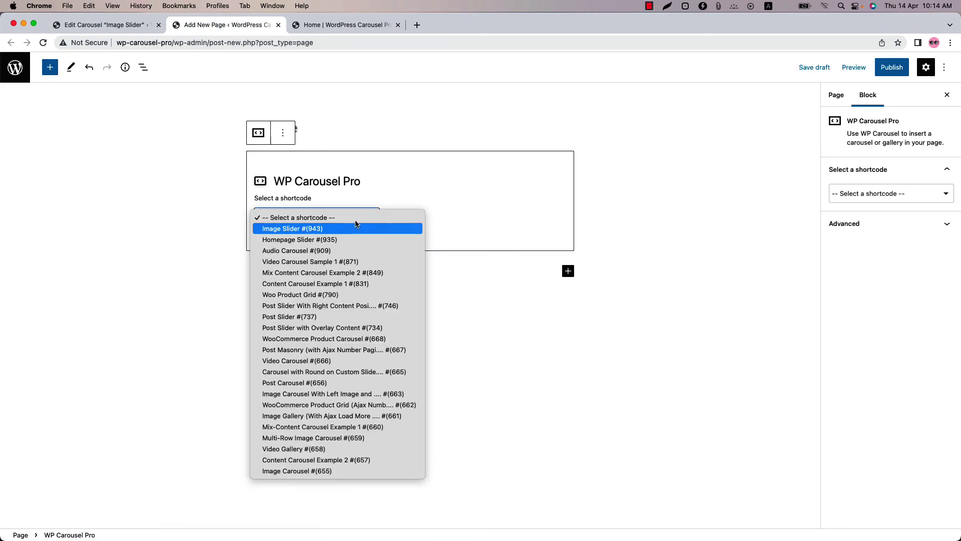
pyautogui.click(344, 229)
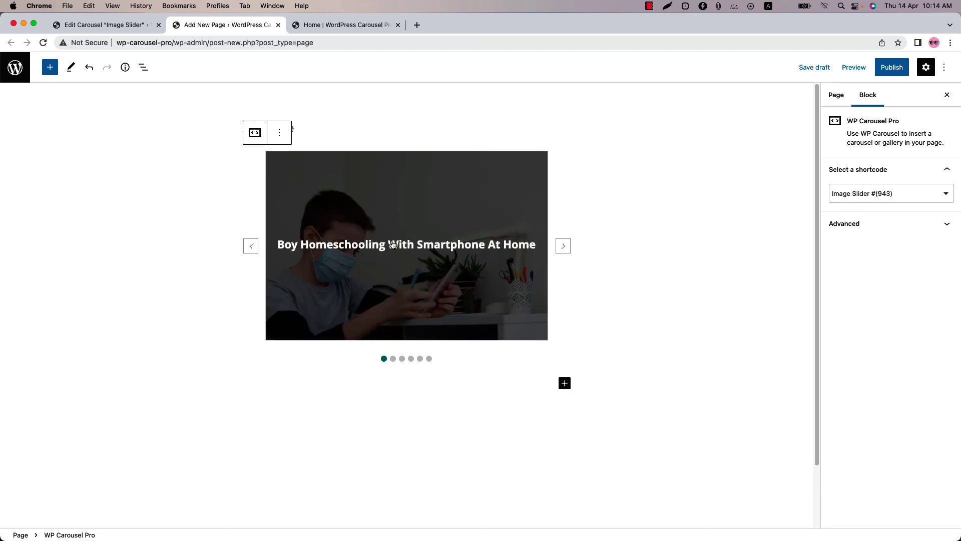
pyautogui.click(892, 68)
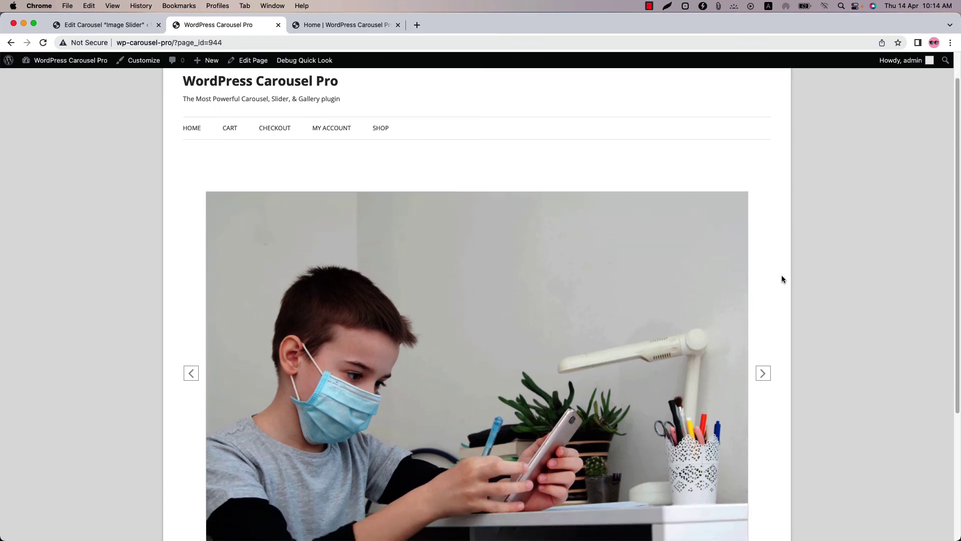
pyautogui.scroll(-1, 782, 278)
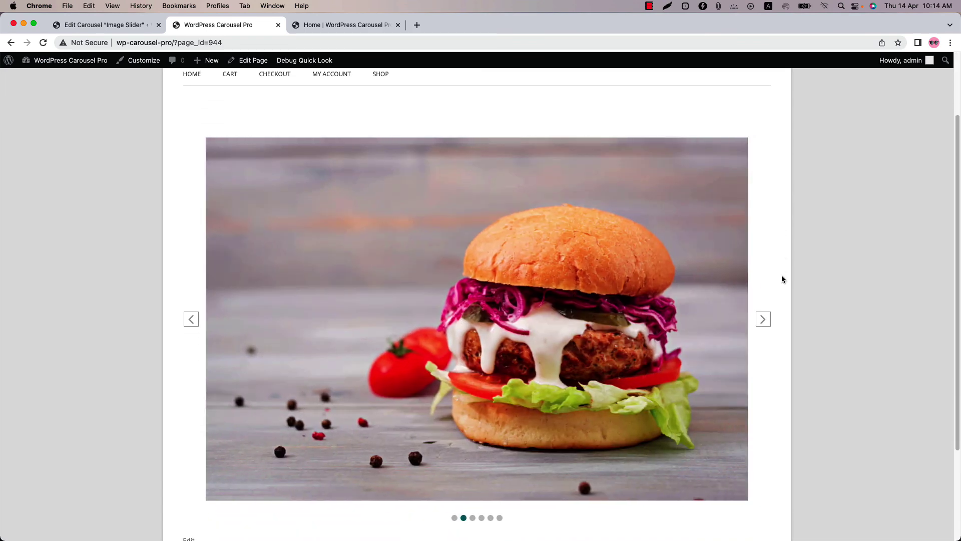